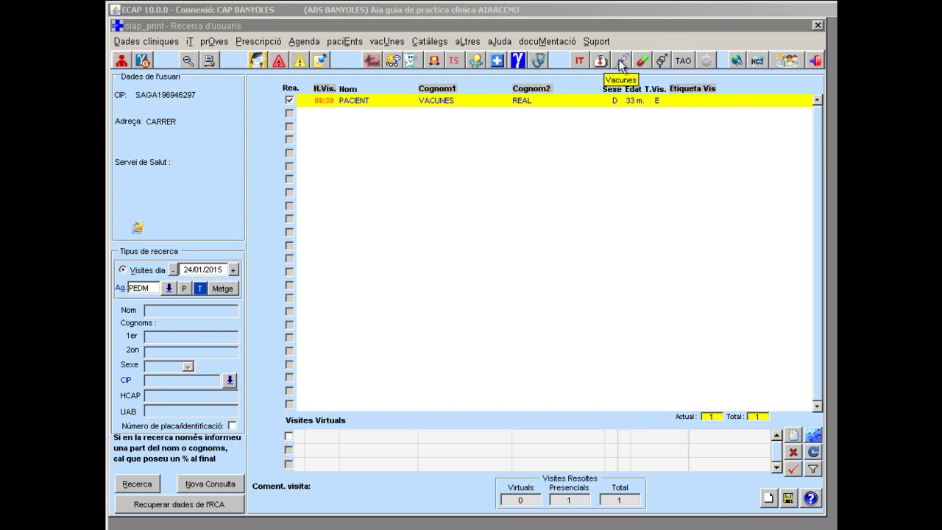
Step: Open the vaccination record of the 33-month-old patient and review the administered and pending doses
click(621, 65)
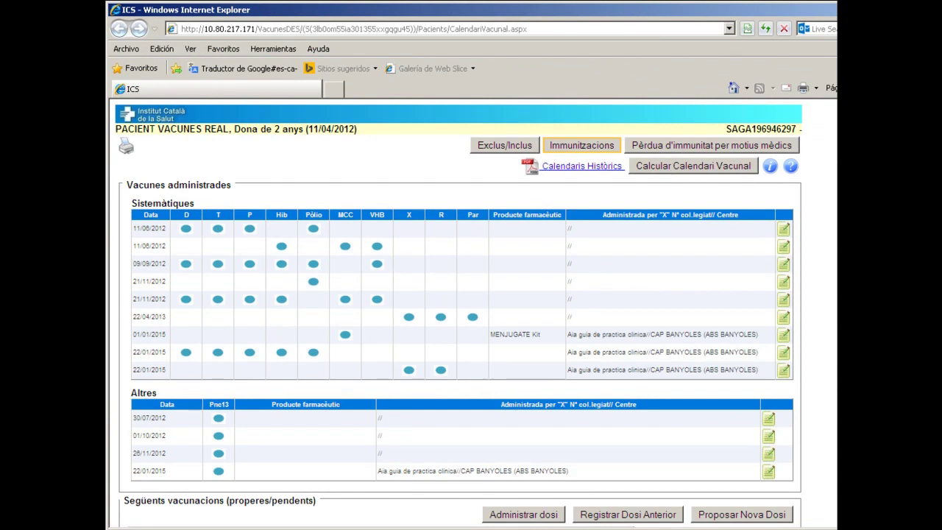
scroll(458, 312, down, 5)
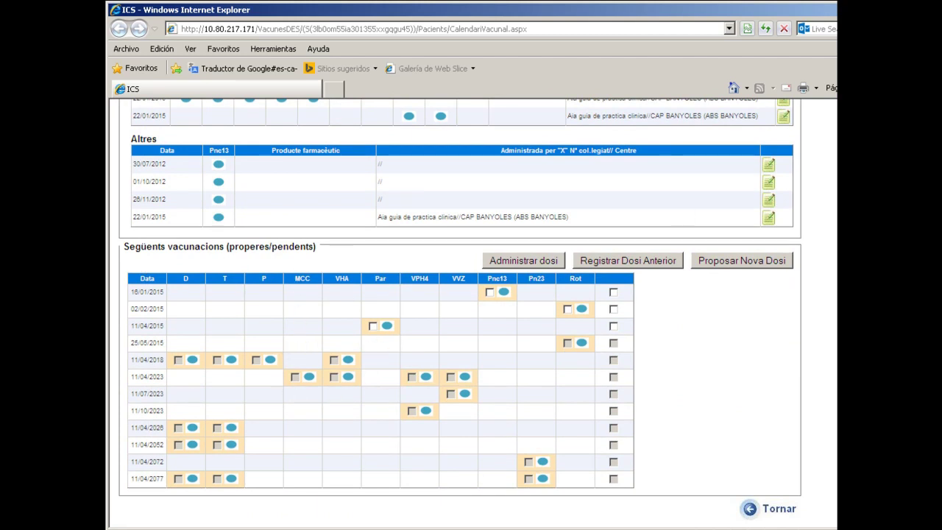
scroll(460, 312, up, 5)
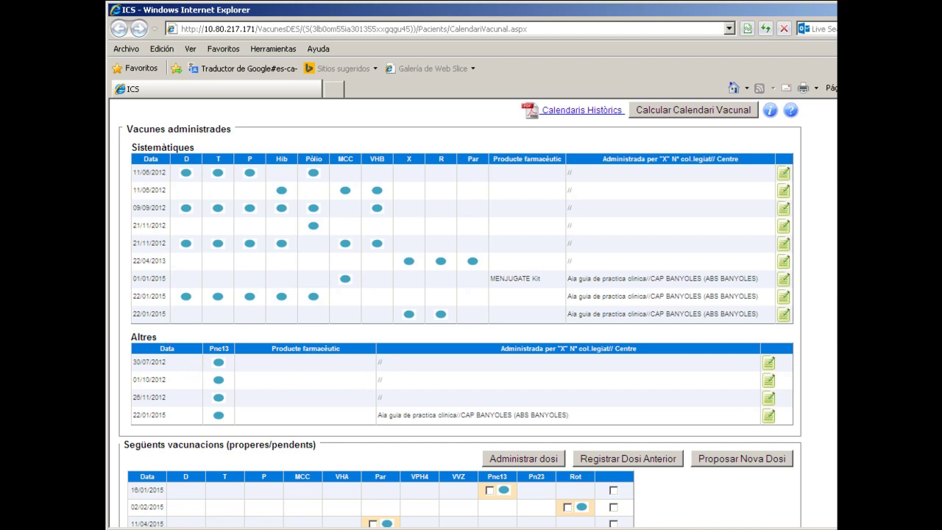
scroll(458, 313, up, 2)
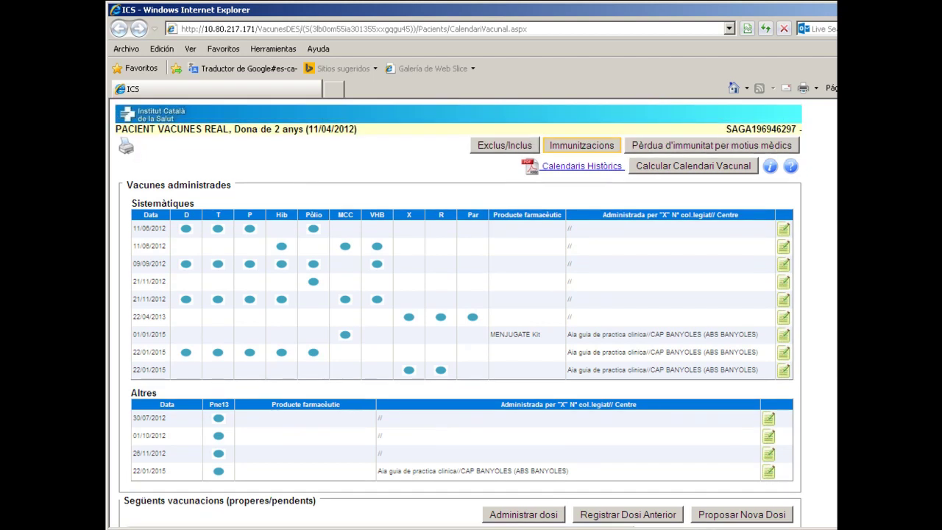
Step: Recalculate the patient's vaccination calendar and review its administered and upcoming doses
click(661, 163)
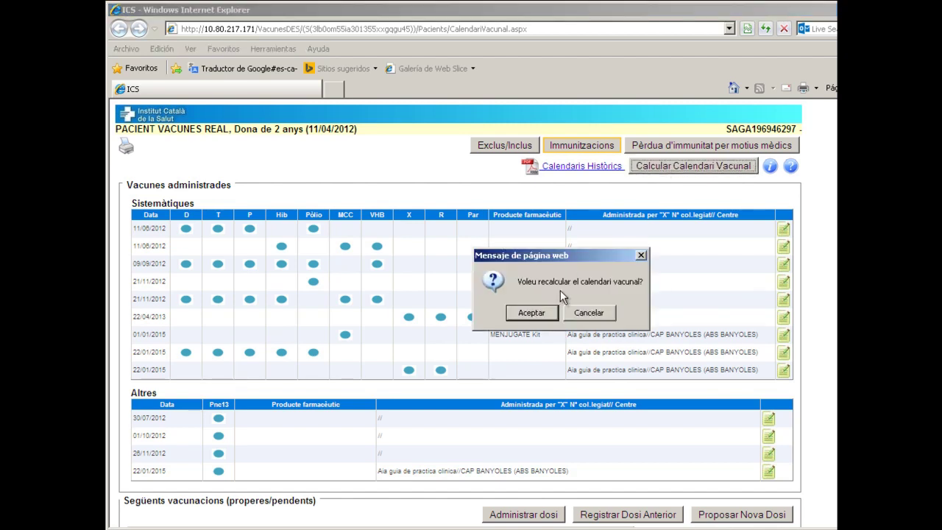
click(532, 313)
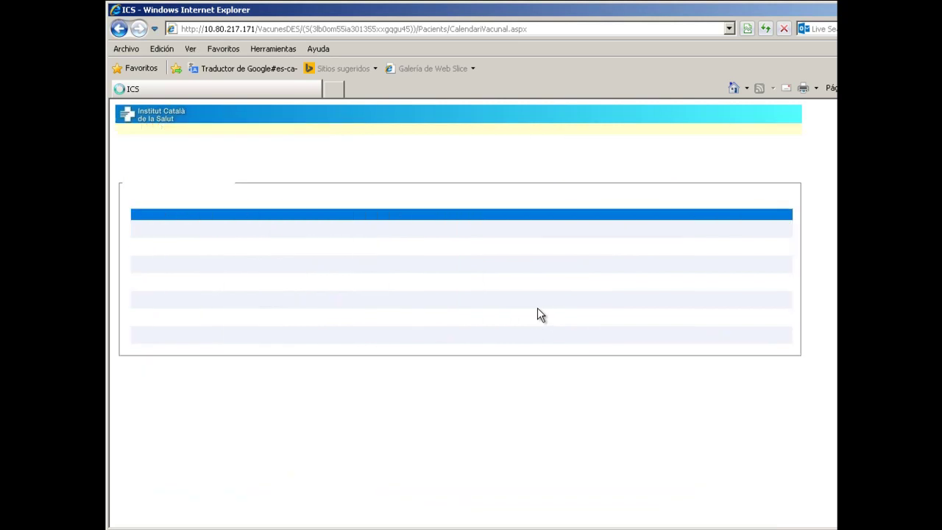
click(564, 315)
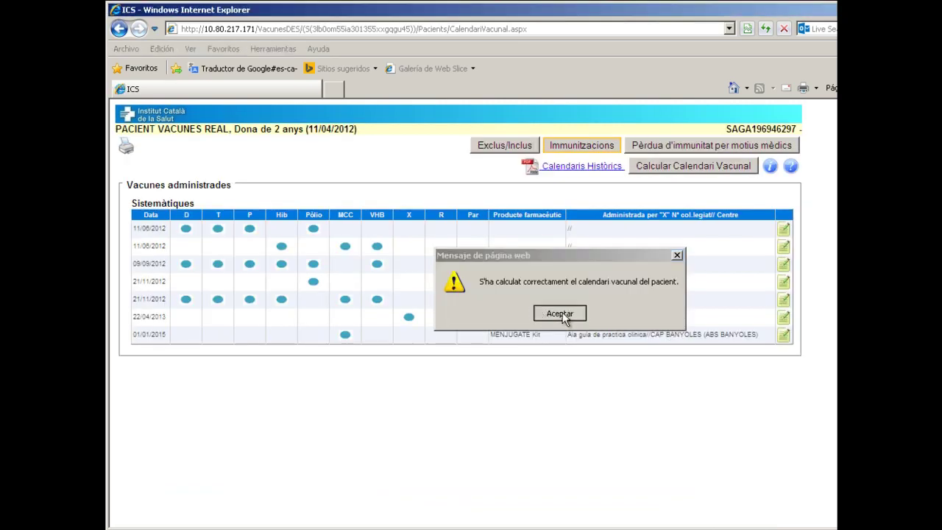
scroll(441, 346, down, 5)
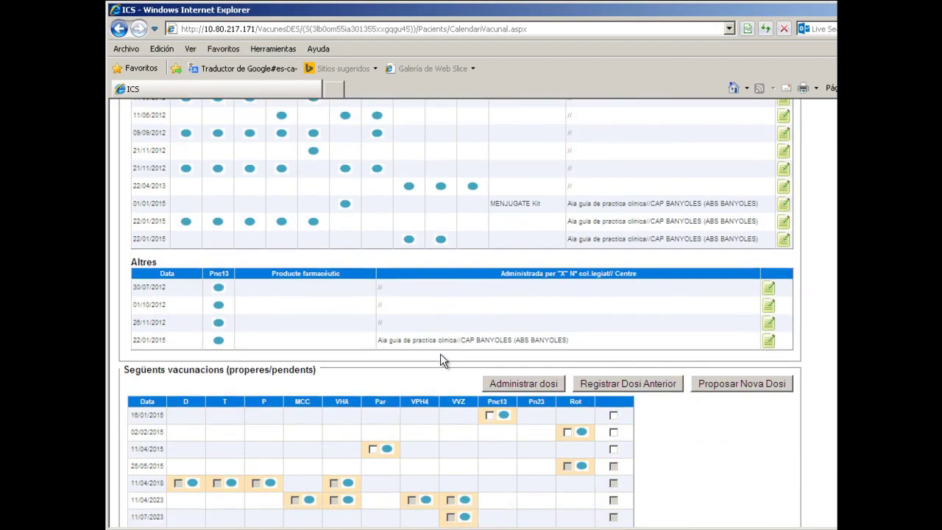
scroll(427, 347, down, 2)
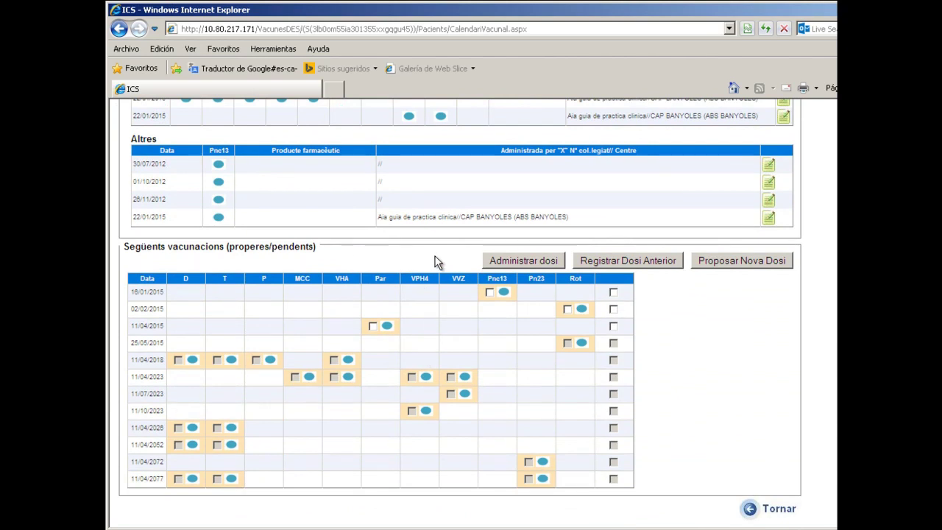
scroll(432, 259, up, 2)
scroll(431, 259, up, 6)
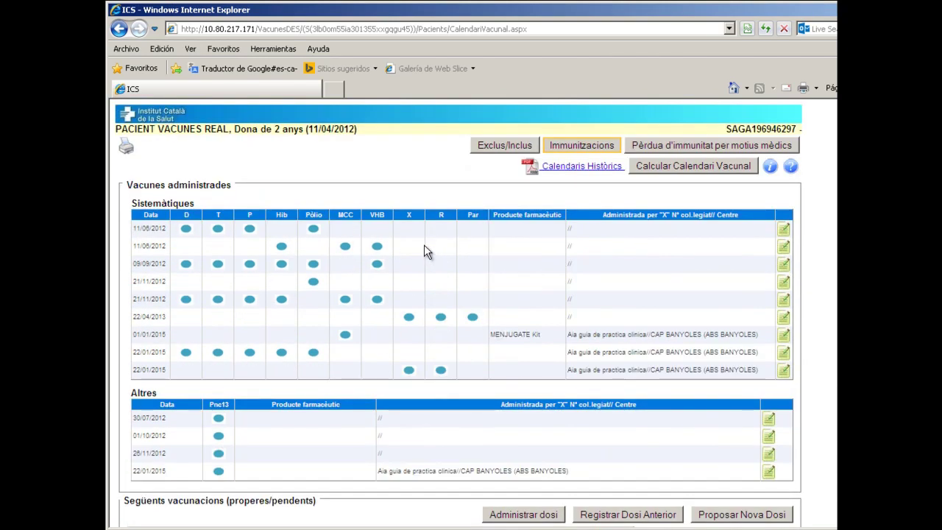
scroll(426, 250, down, 6)
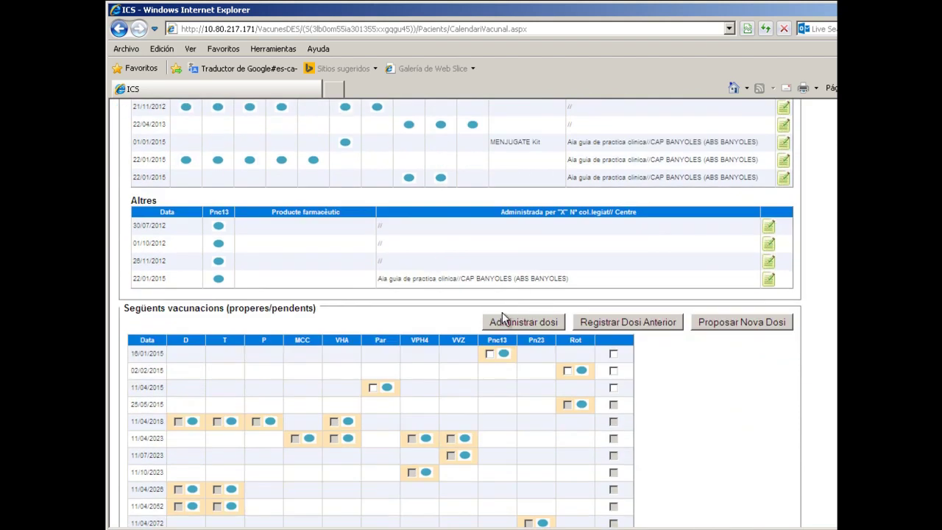
scroll(503, 317, down, 2)
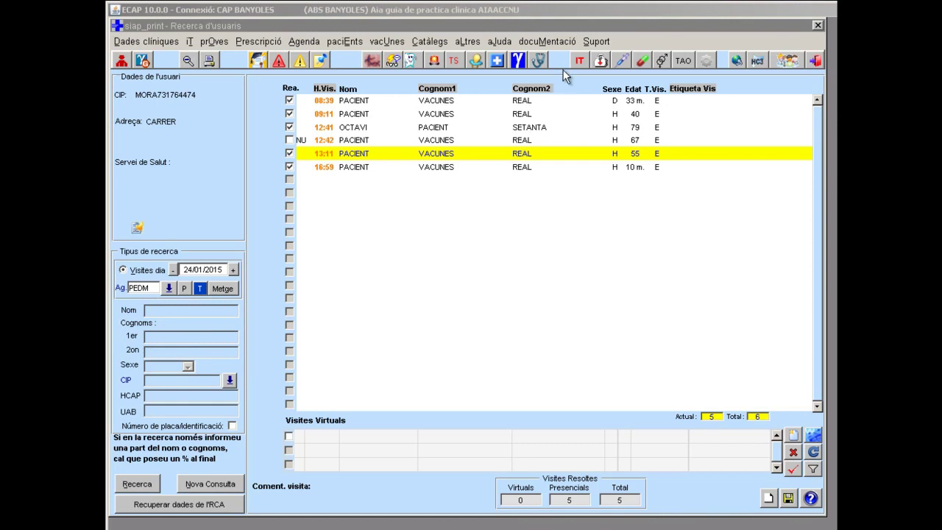
Step: Open the 55-year-old patient's vaccination record and start administering the pending D and T doses dated 24/01/2015
click(624, 61)
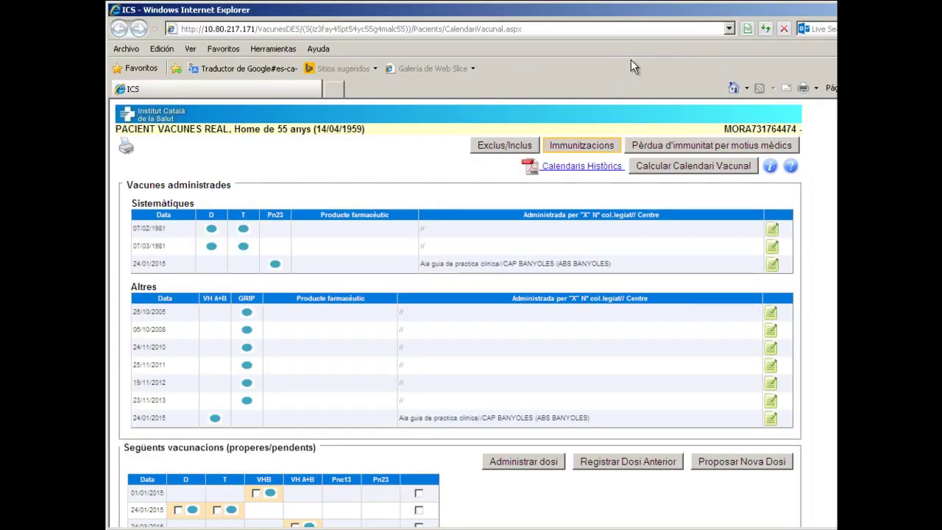
scroll(398, 365, down, 3)
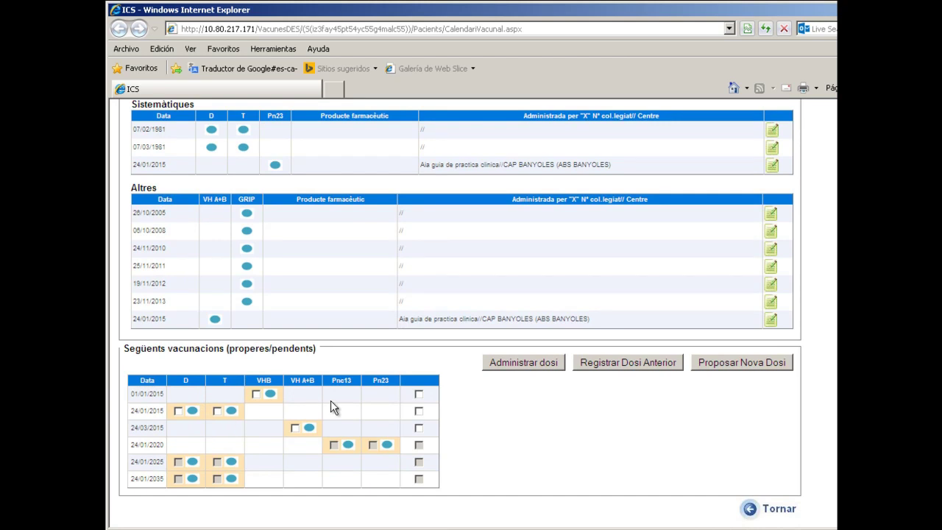
click(418, 411)
click(418, 412)
click(177, 412)
click(216, 412)
click(504, 361)
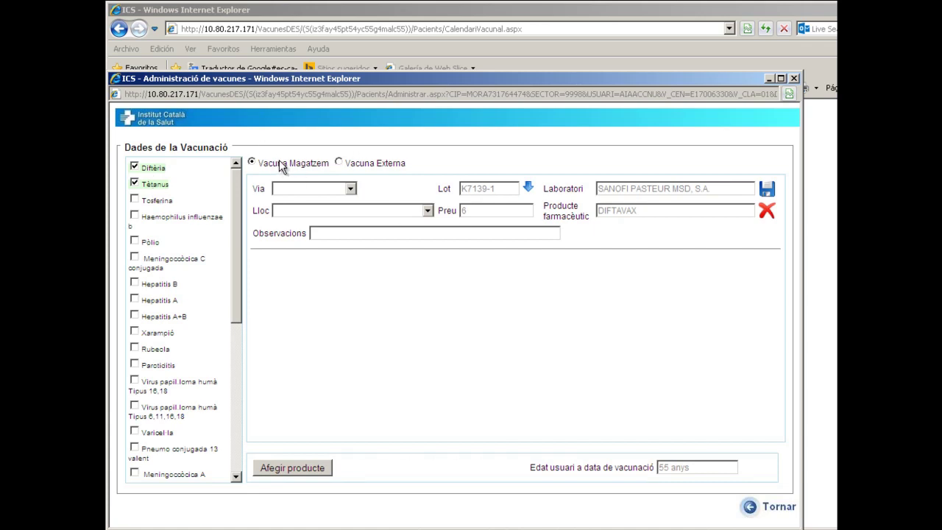
Step: Set the DIFTAVAX dose's route to Vía intramuscular and its site to Estructura del músculo deltoides
click(349, 187)
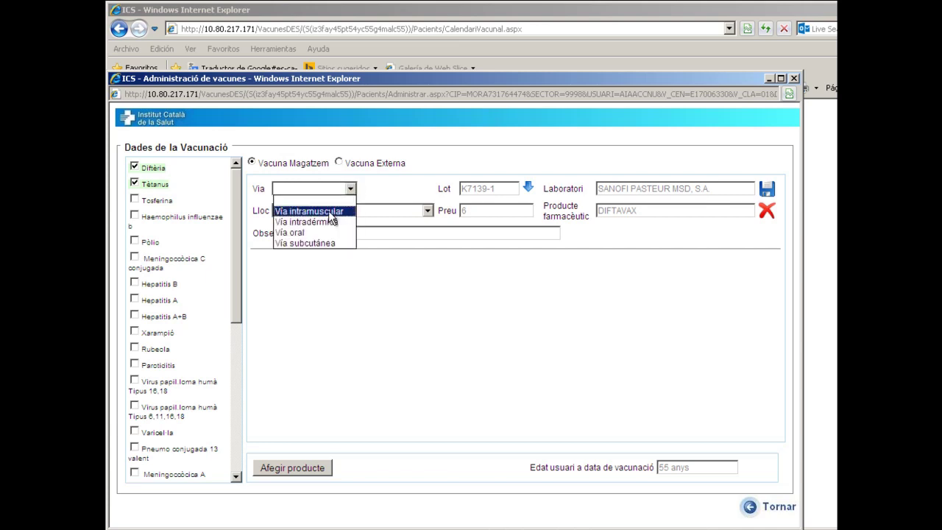
click(328, 211)
click(330, 211)
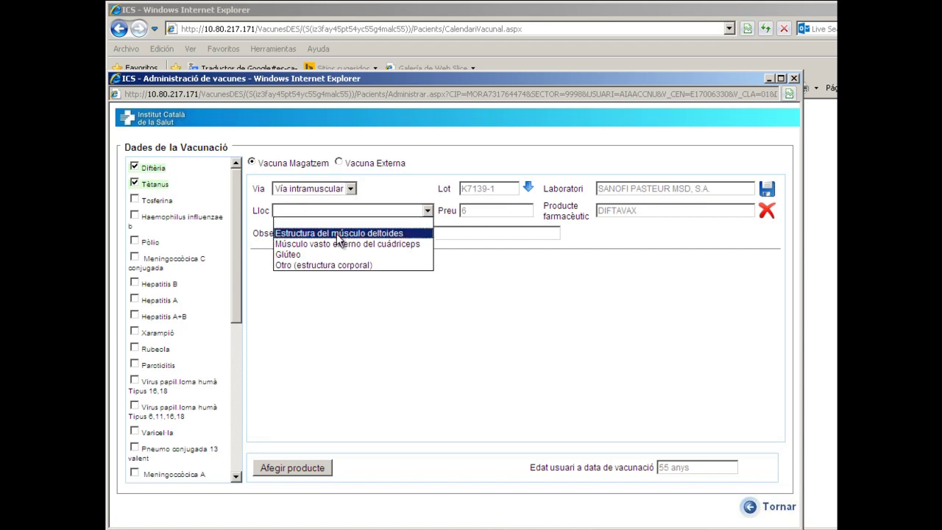
click(338, 232)
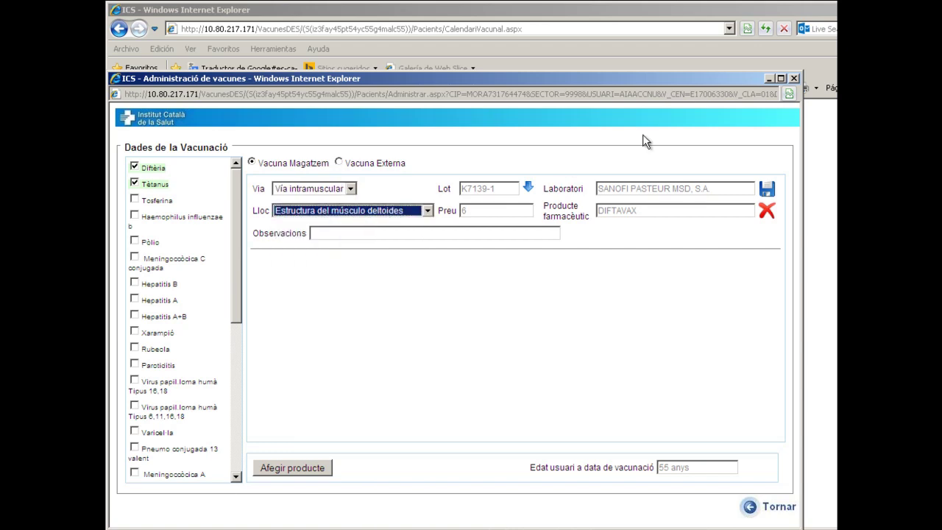
Step: Save and confirm the administration of the DIFTAVAX dose, and return to the vaccination calendar
click(770, 188)
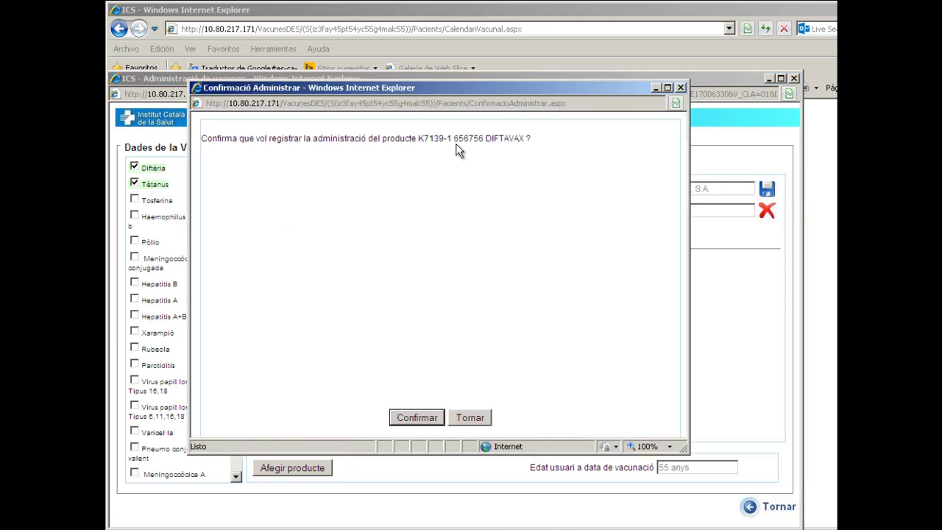
click(405, 418)
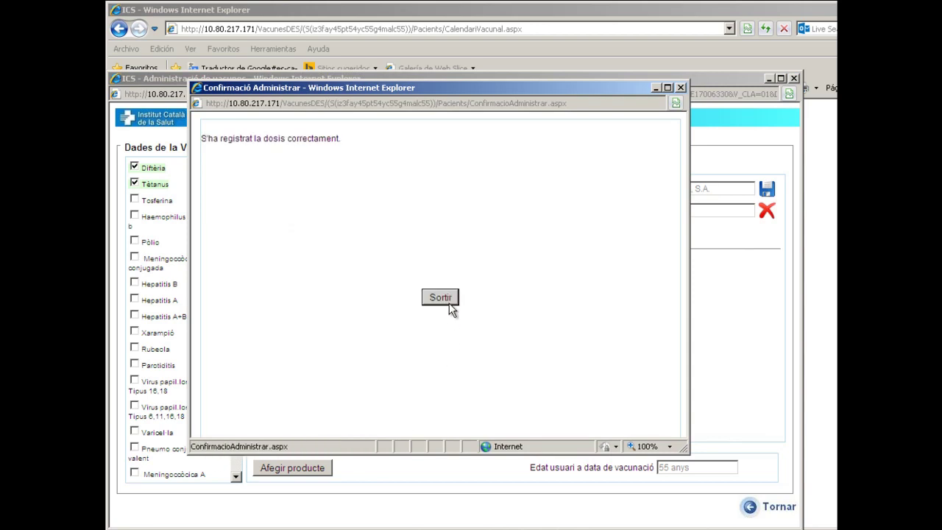
click(442, 298)
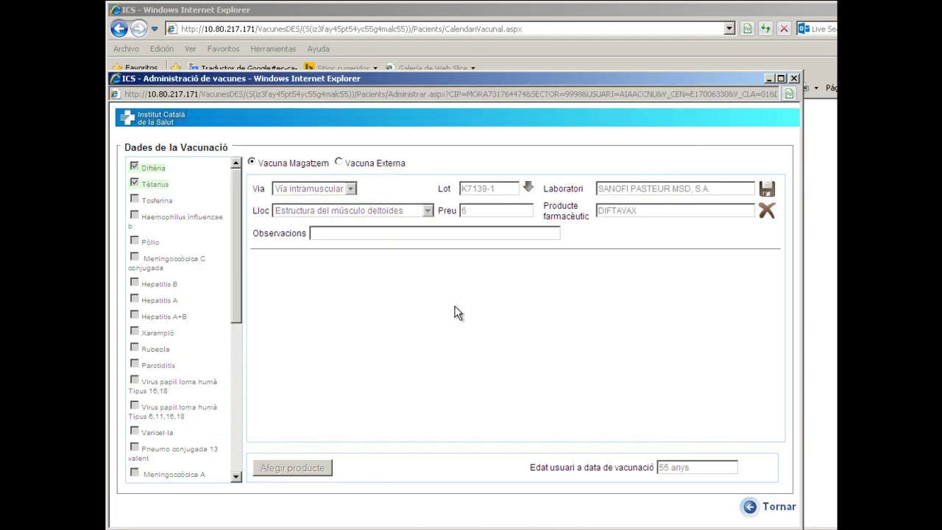
click(772, 513)
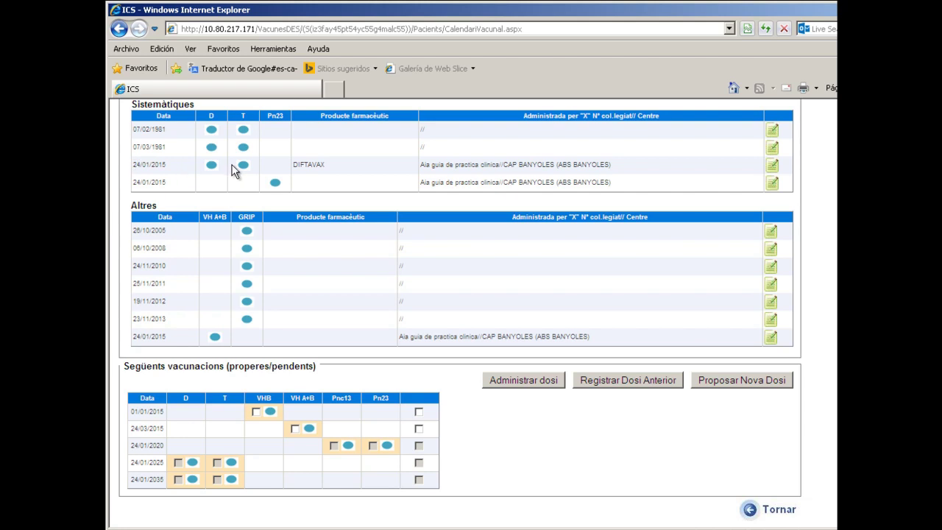
Step: Open the administered DIFTAVAX dose of 24/01/2015 for editing and enter "prova ecap" as its observations
click(777, 170)
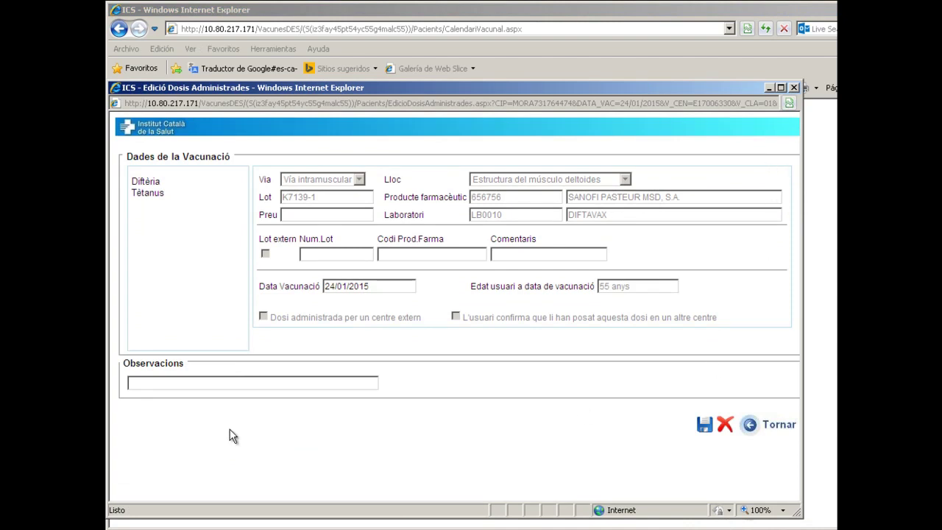
click(183, 381)
text(prova ecap)
Step: Delete the DIFTAVAX dose, giving Error de registre (Dosi no posada) as the reason
click(726, 425)
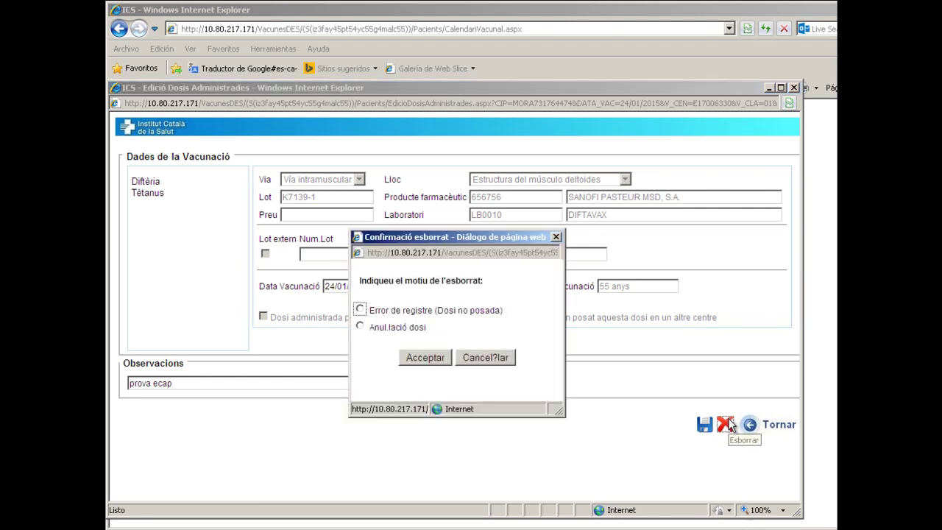
click(361, 325)
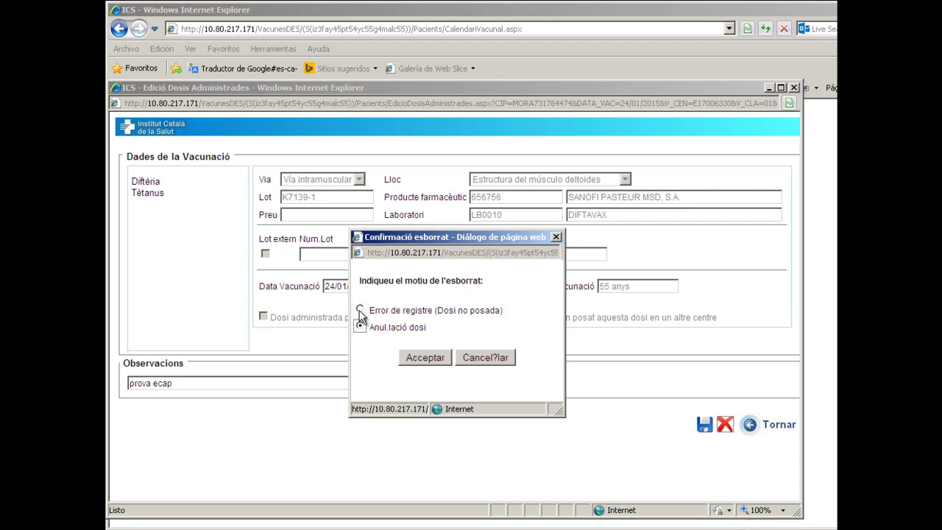
click(361, 310)
click(398, 335)
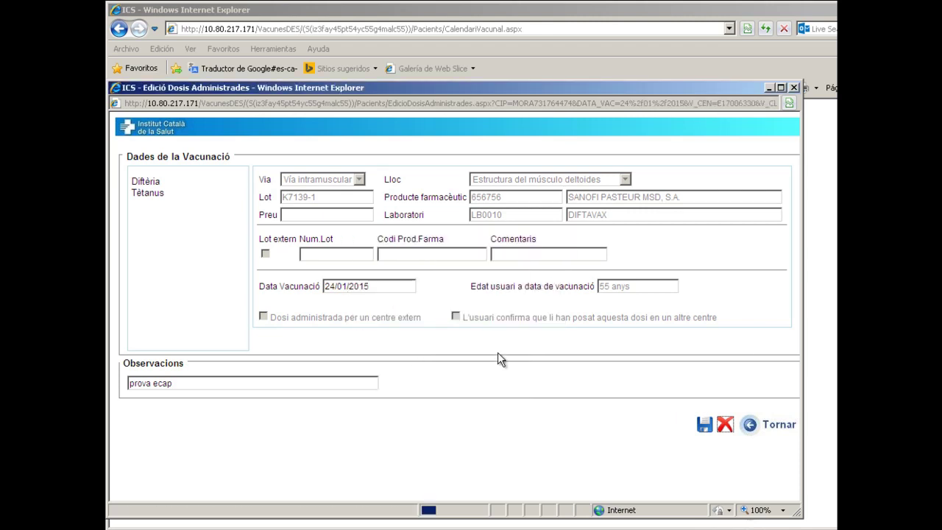
click(705, 424)
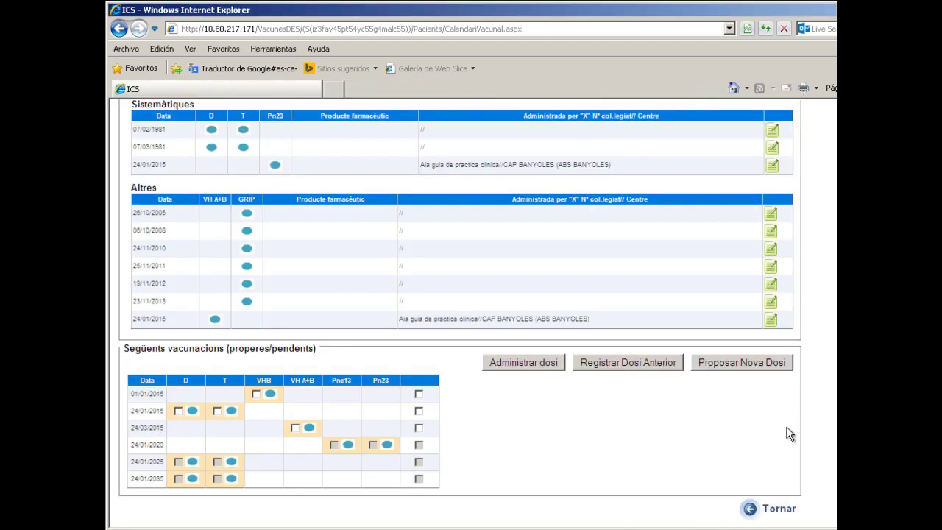
Step: Start administering a Vacuna Externa dose with lot number prova234, pharmaceutical product code 9494 and the comment "prova ecap"
scroll(404, 289, up, 3)
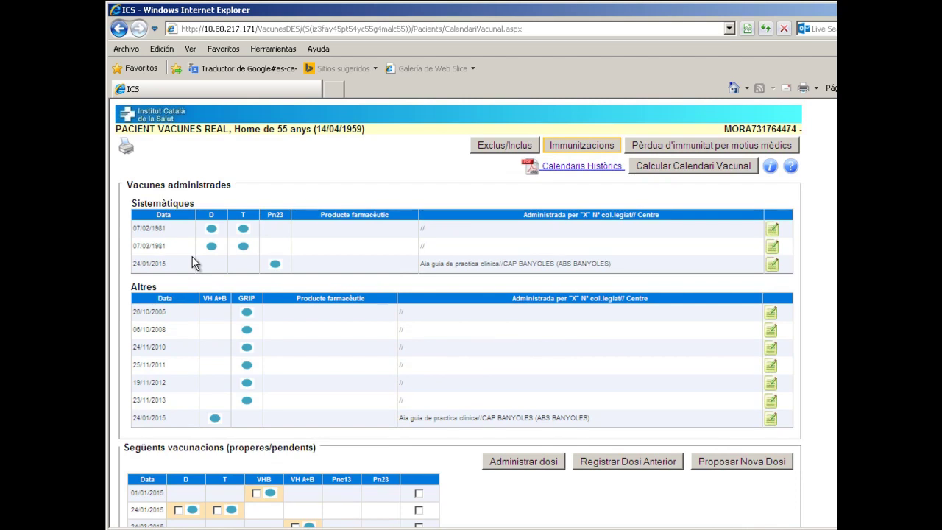
scroll(263, 347, down, 3)
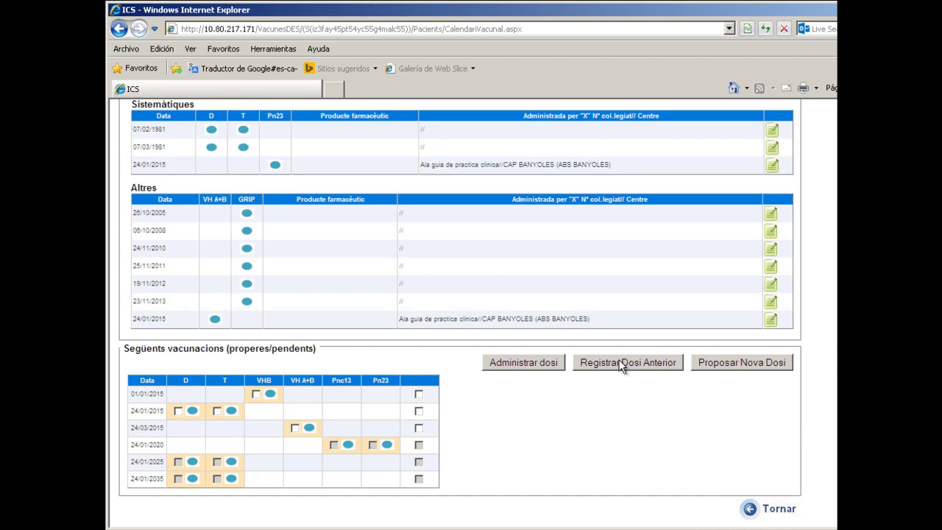
click(522, 366)
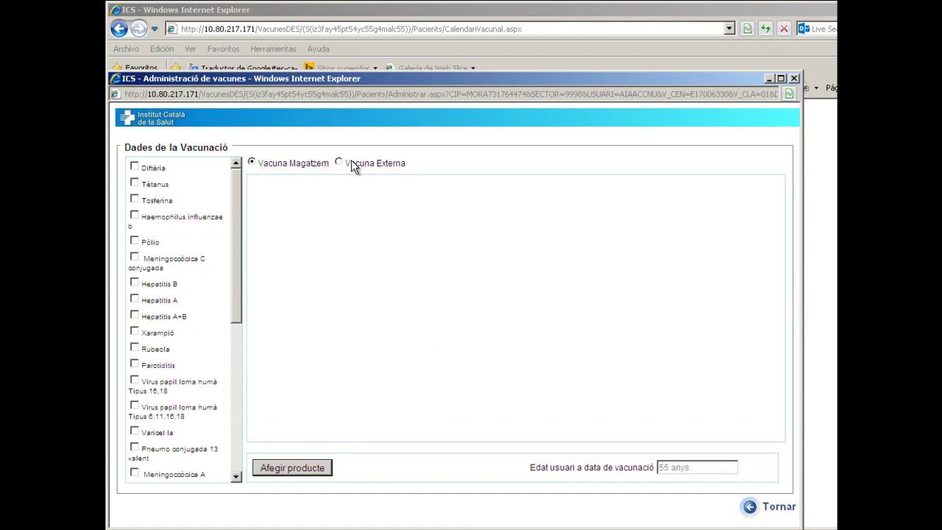
click(339, 162)
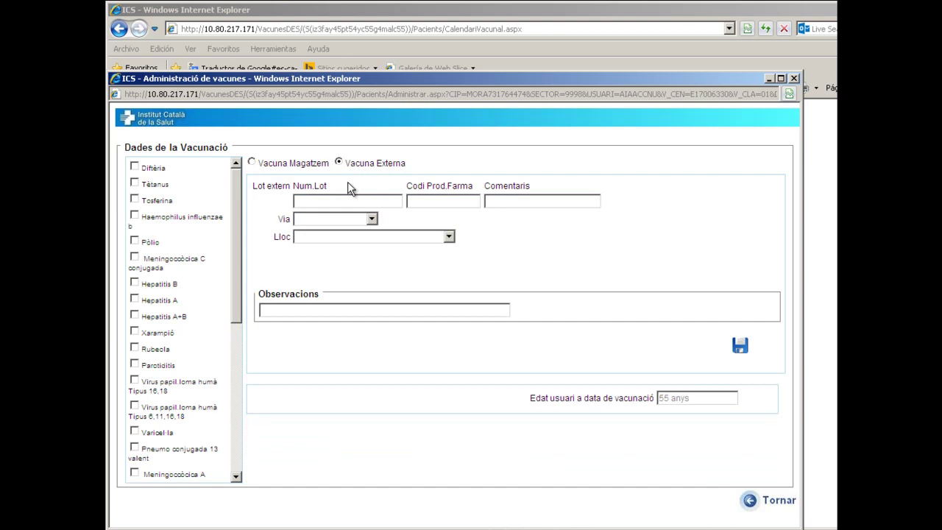
click(325, 200)
text(prova234)
click(436, 198)
text(9494)
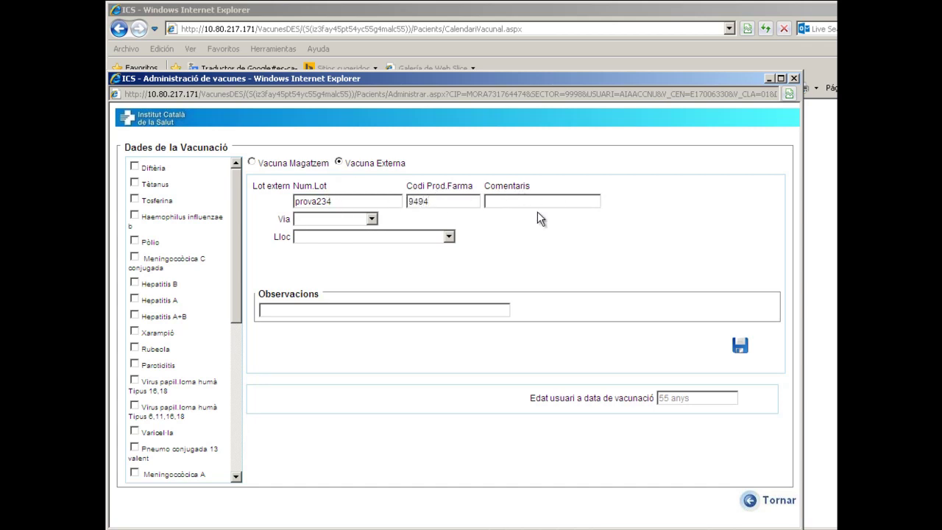
click(516, 201)
text(prova ecap)
Step: Set the external dose's route to Vía intramuscular and site to Estructura del músculo deltoides, enter "prova ecap" as observations, and try to save it
click(372, 219)
click(335, 240)
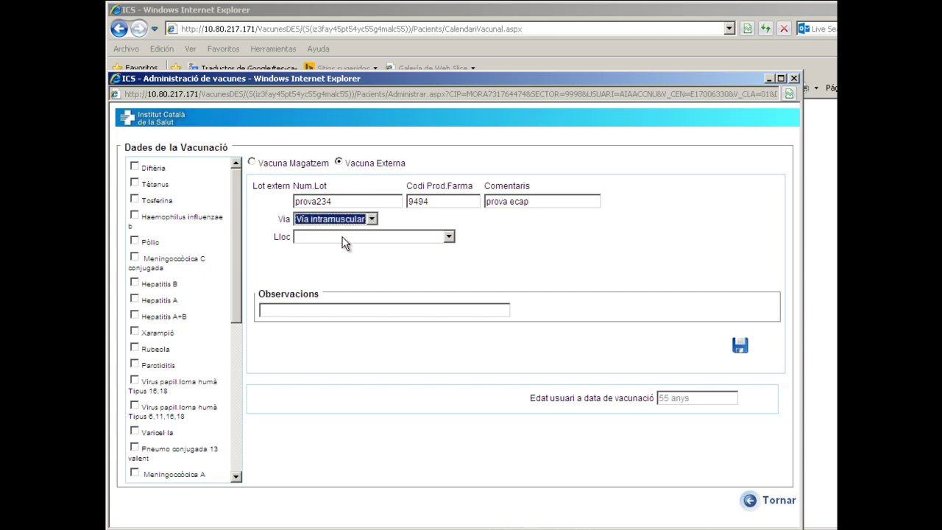
click(342, 237)
click(349, 261)
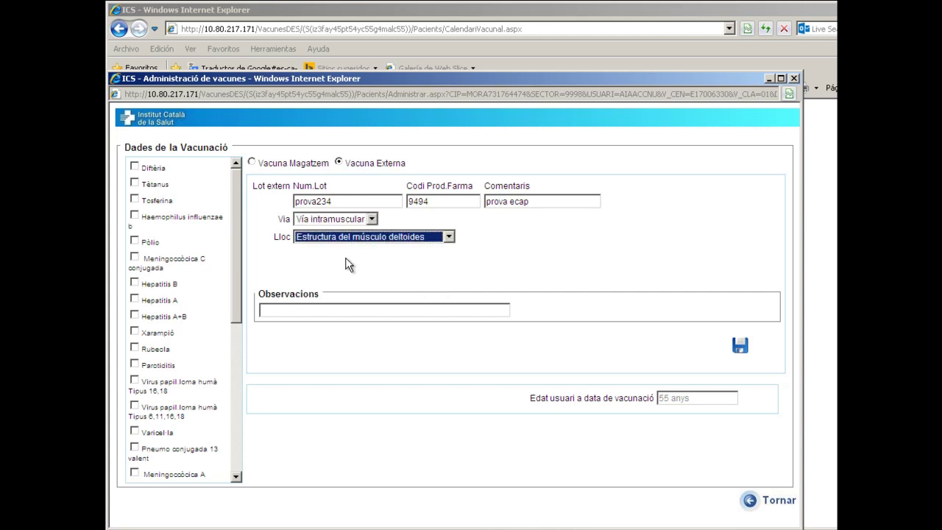
click(314, 309)
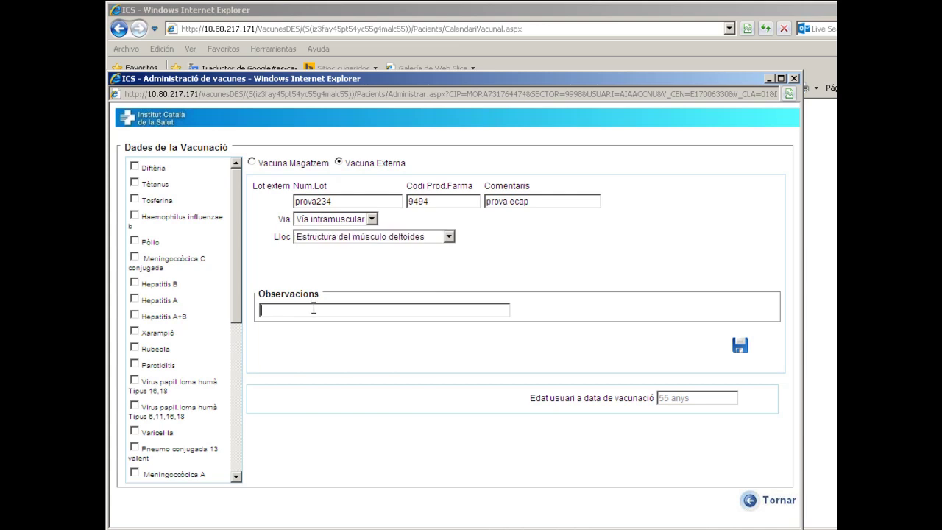
text(prova ecap)
click(741, 349)
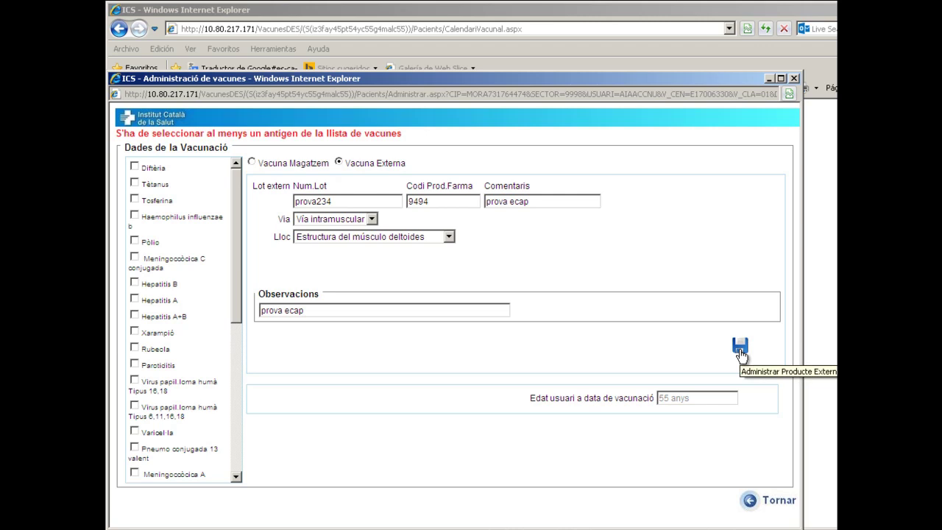
Step: Select the Diftèria and Tètanus antigens, save and confirm the external dose's administration, and return to the vaccination calendar
click(134, 167)
click(135, 181)
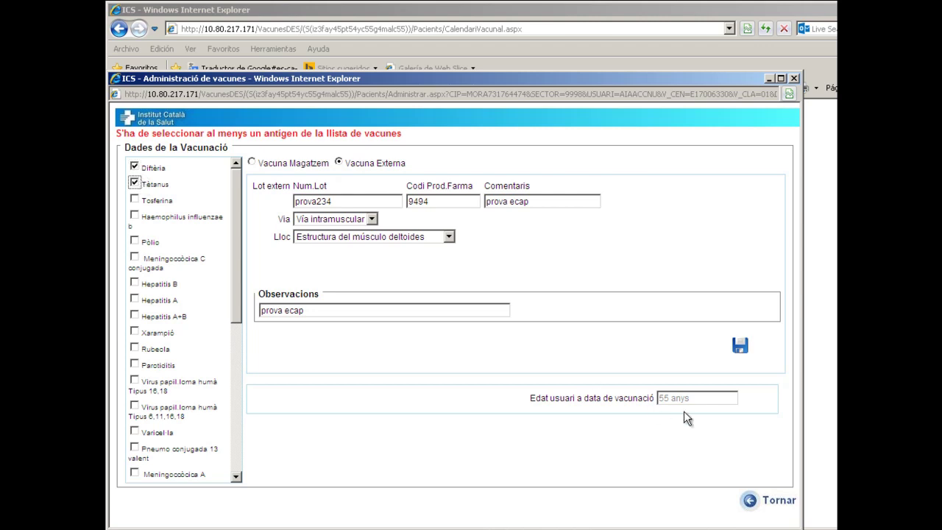
click(742, 347)
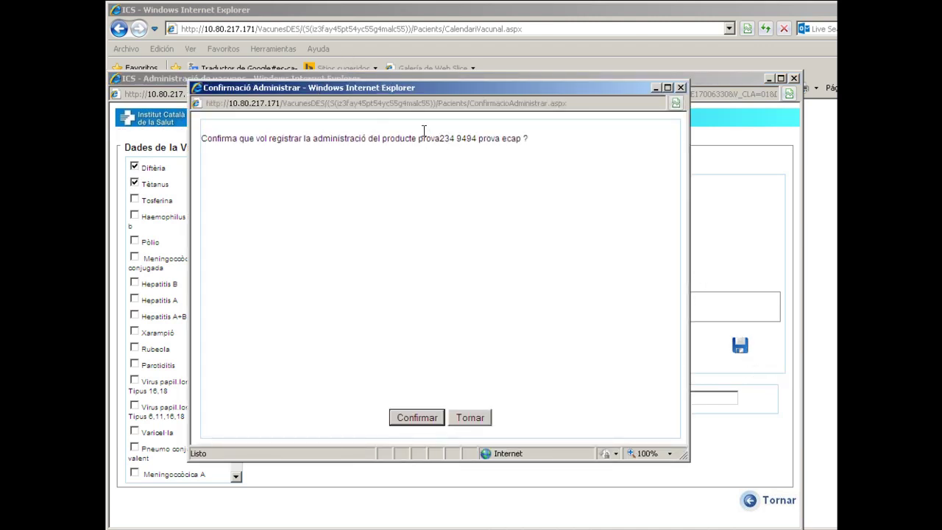
click(420, 418)
click(419, 418)
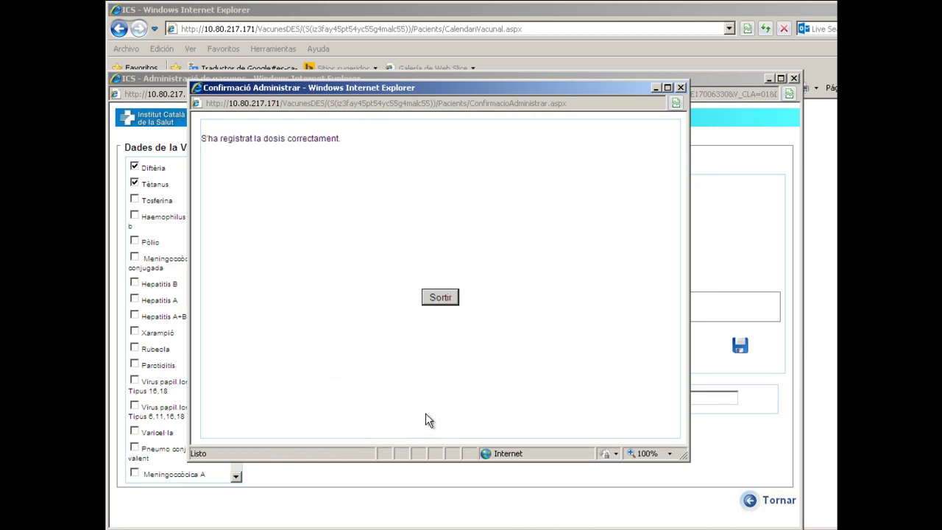
click(450, 297)
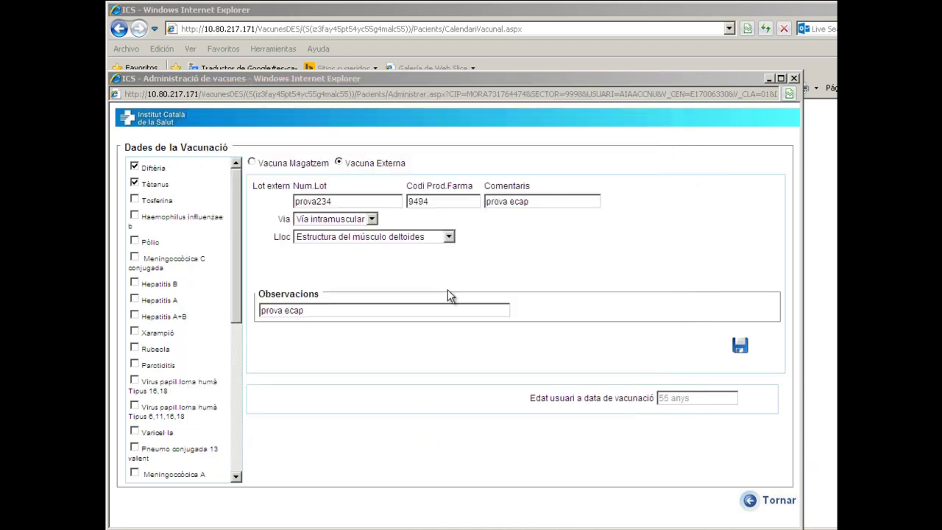
click(749, 500)
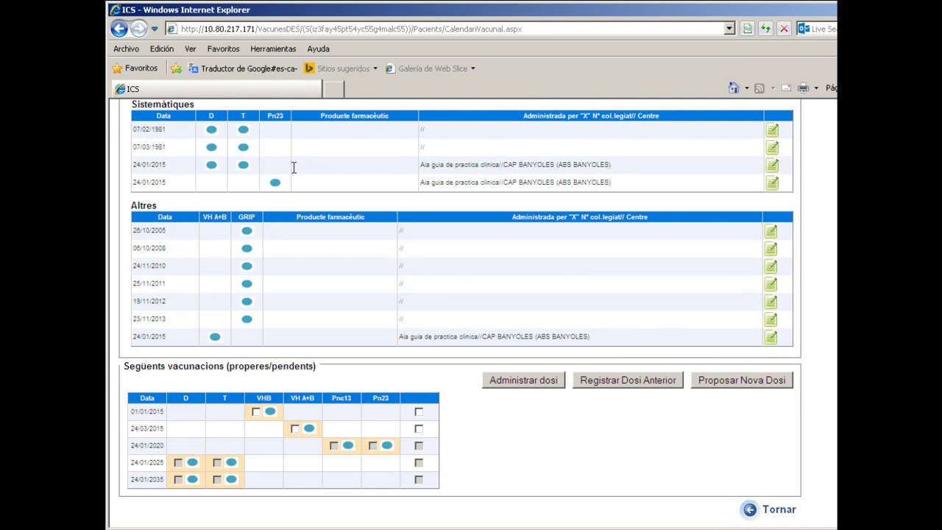
Step: Edit the Diftèria and Tètanus dose of 24/01/2015: set its date to 03/01/2015, mark Dosi administrada per un centre extern, and save
mouse_move(214, 177)
scroll(323, 168, up, 2)
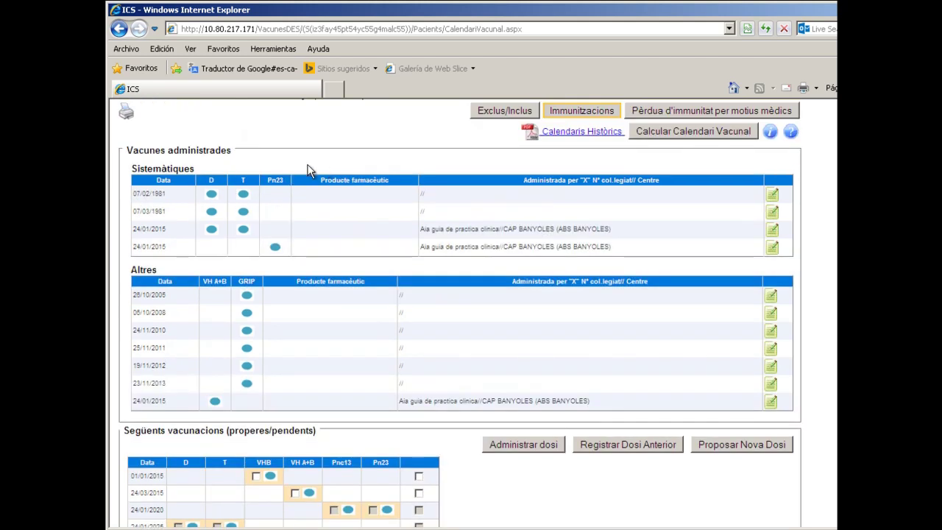
scroll(490, 218, down, 2)
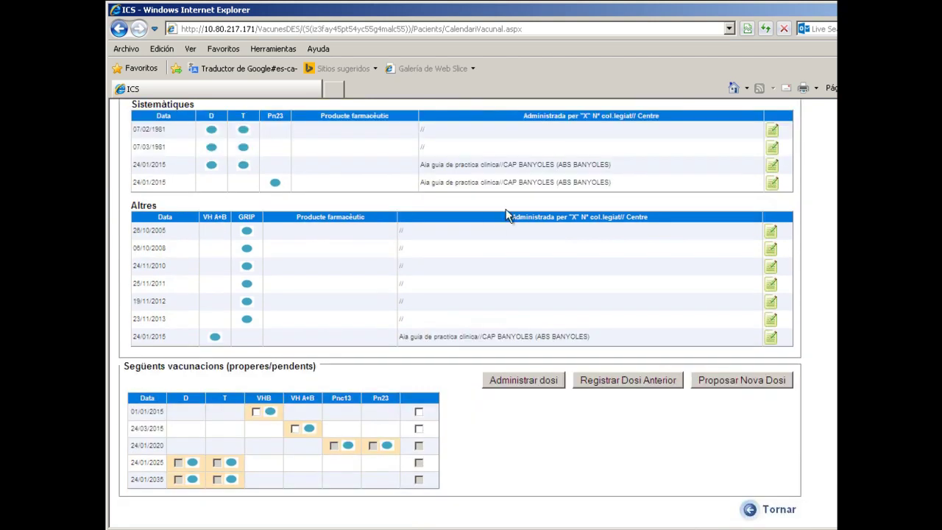
click(773, 167)
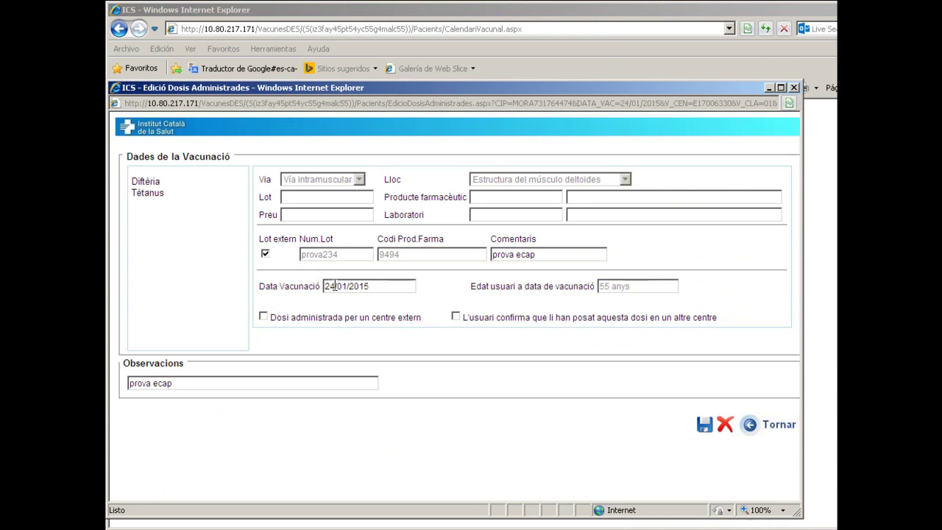
double_click(335, 286)
key(Delete)
text(03)
click(269, 321)
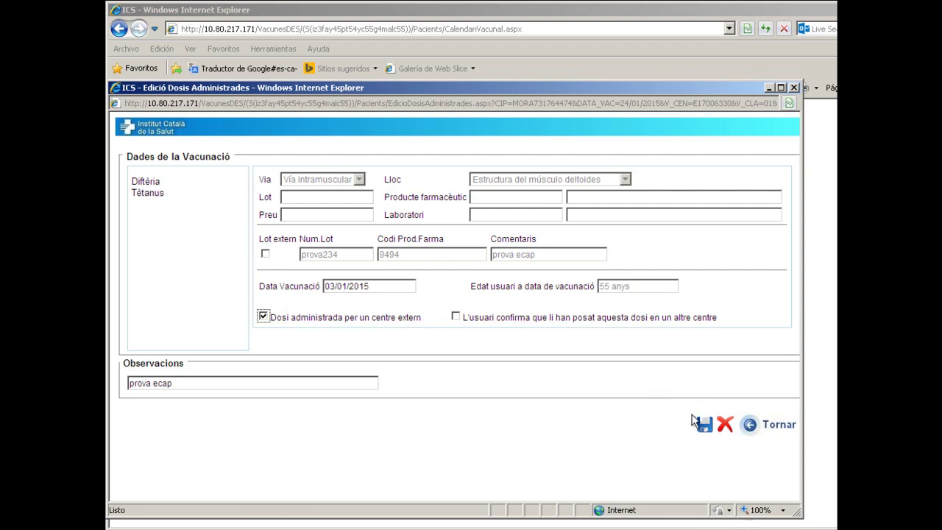
click(704, 425)
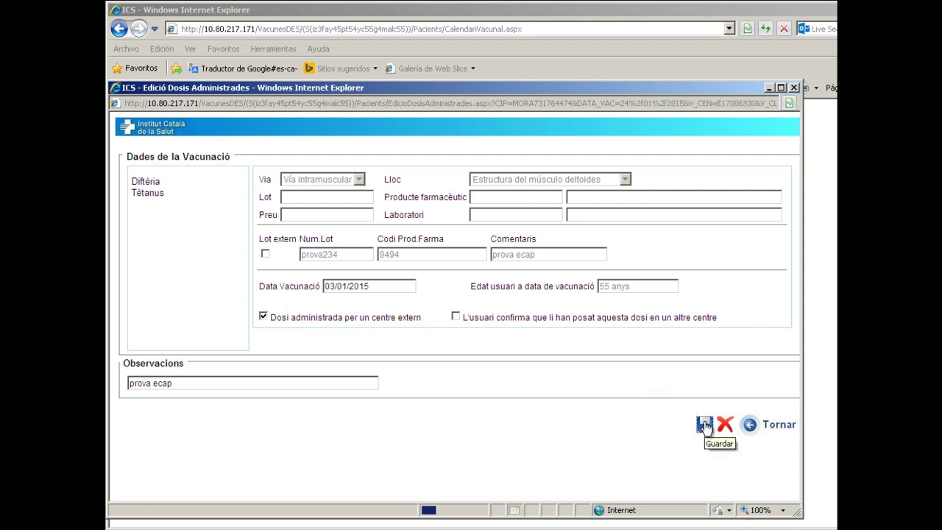